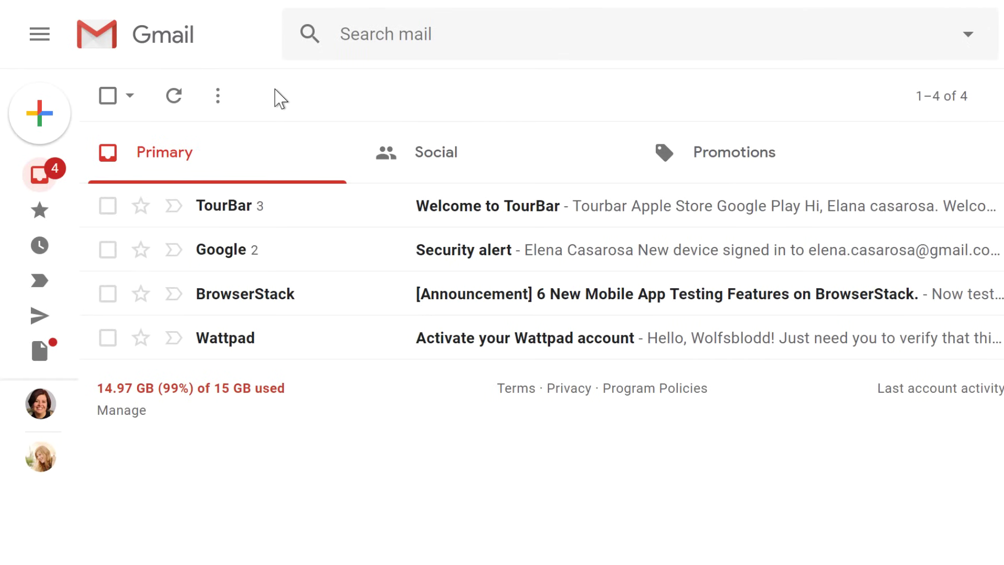
- Open a blank New Message window with Compose
mouse_move(62, 129)
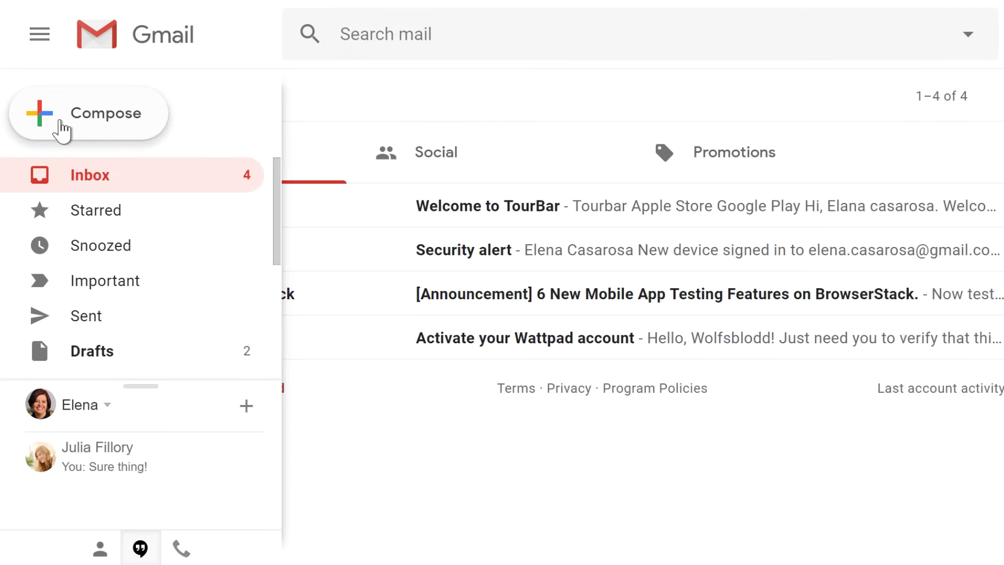
left_click(62, 130)
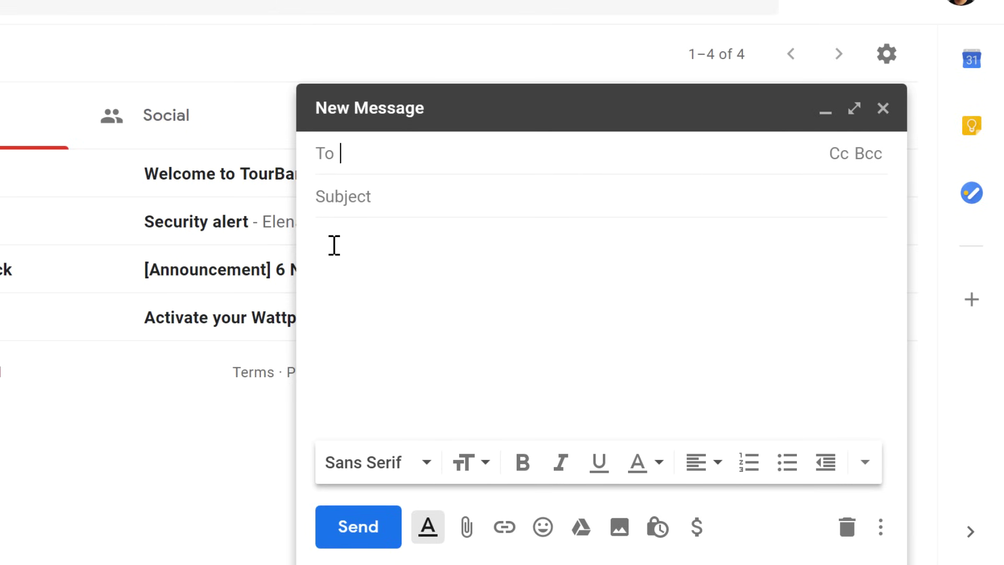
- Add three contacts to the To field by accepting their autocomplete suggestions
type("geor")
key("Return")
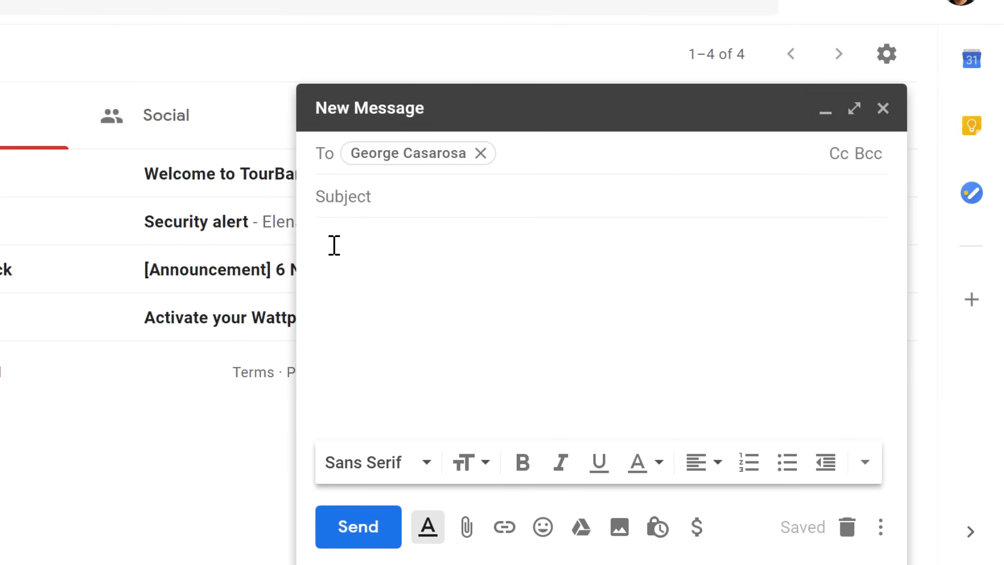
type("juani")
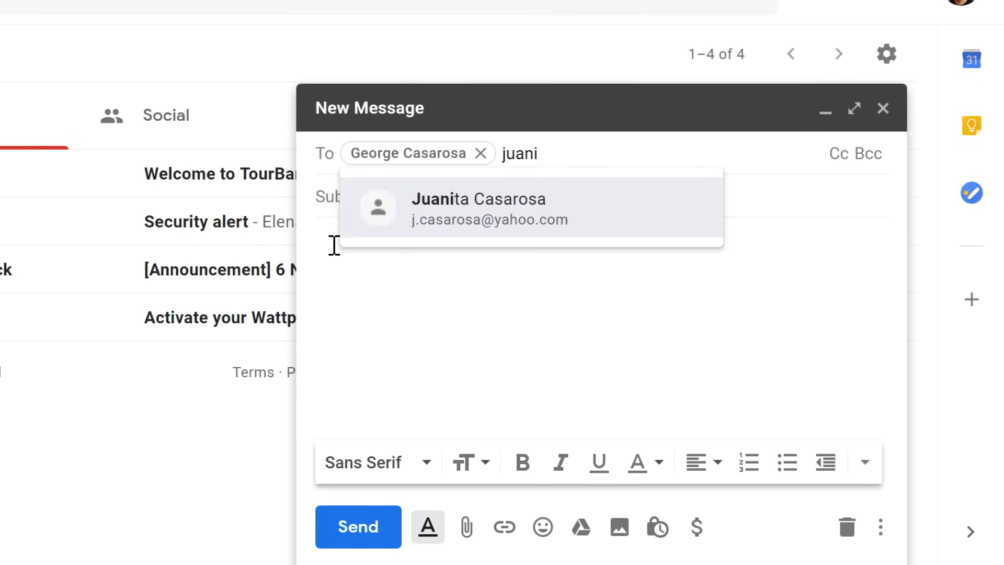
key("Return")
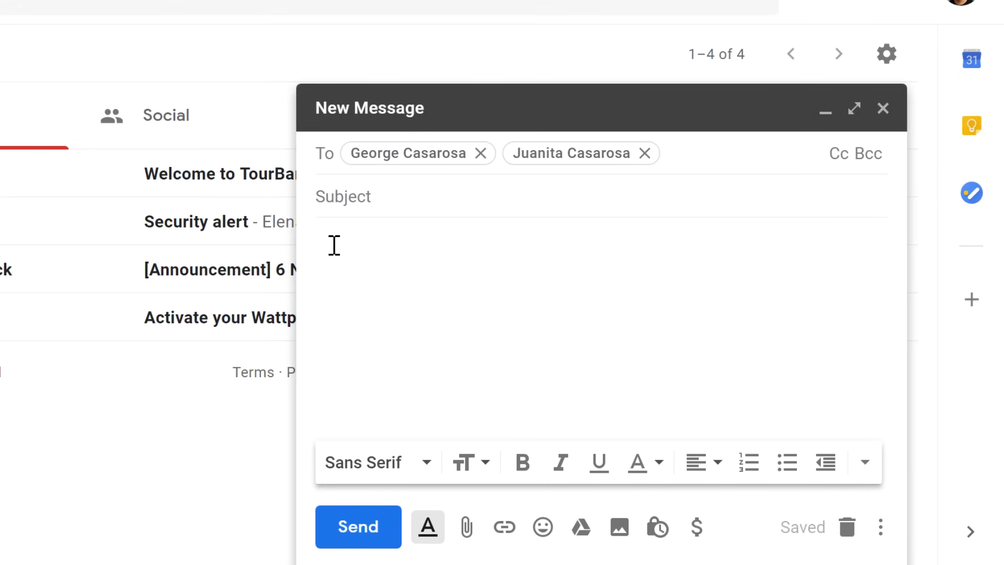
type("lisa")
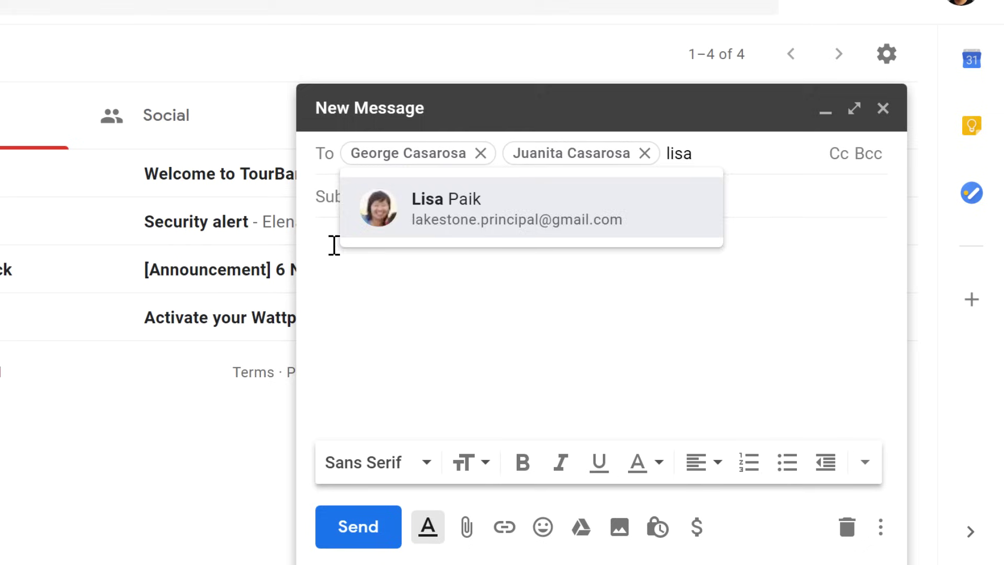
key("Return")
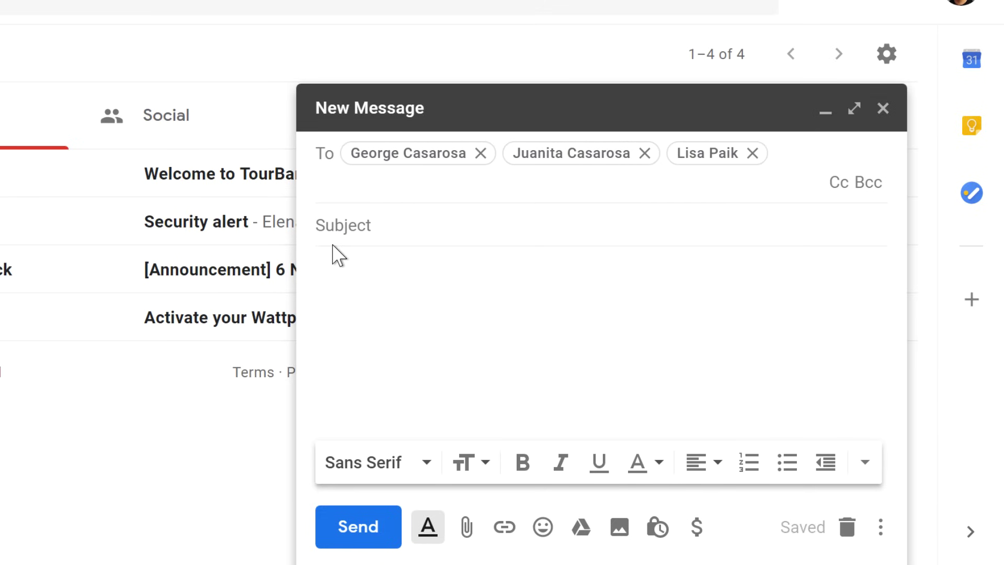
- Pick two more contacts in the Select contacts dialog, bringing recipients to five
left_click(325, 155)
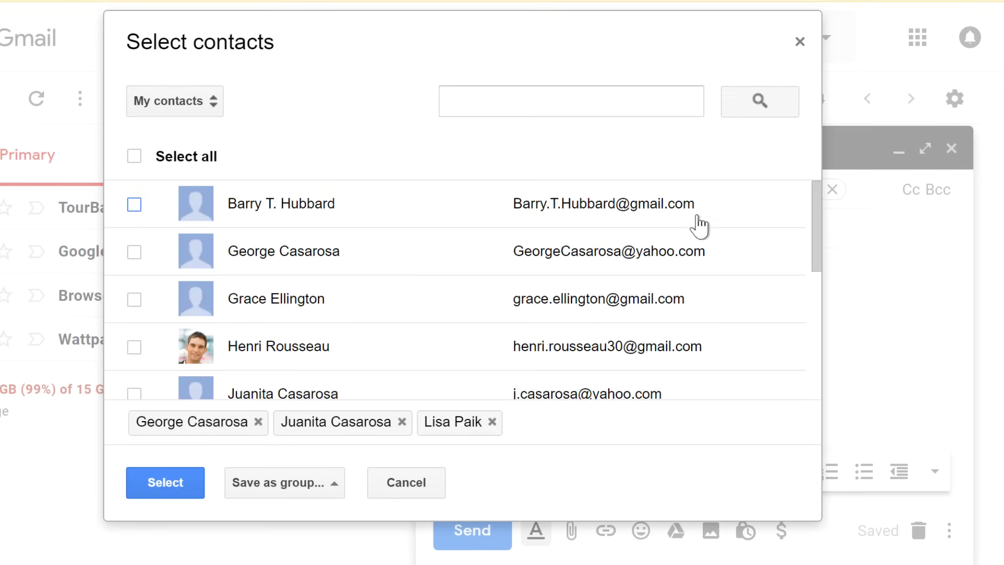
left_click_drag(809, 231, 813, 365)
left_click(134, 229)
left_click(134, 376)
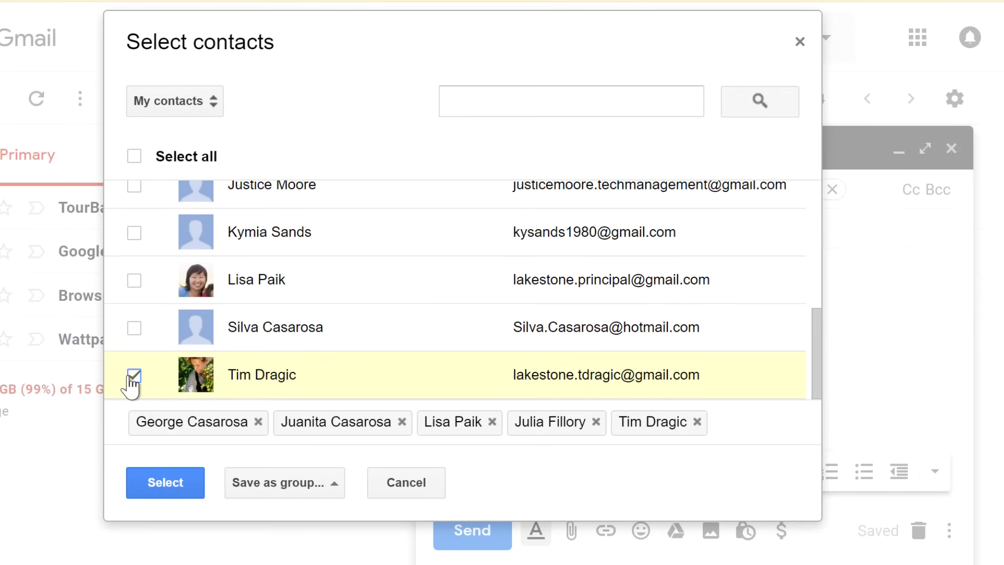
left_click(184, 481)
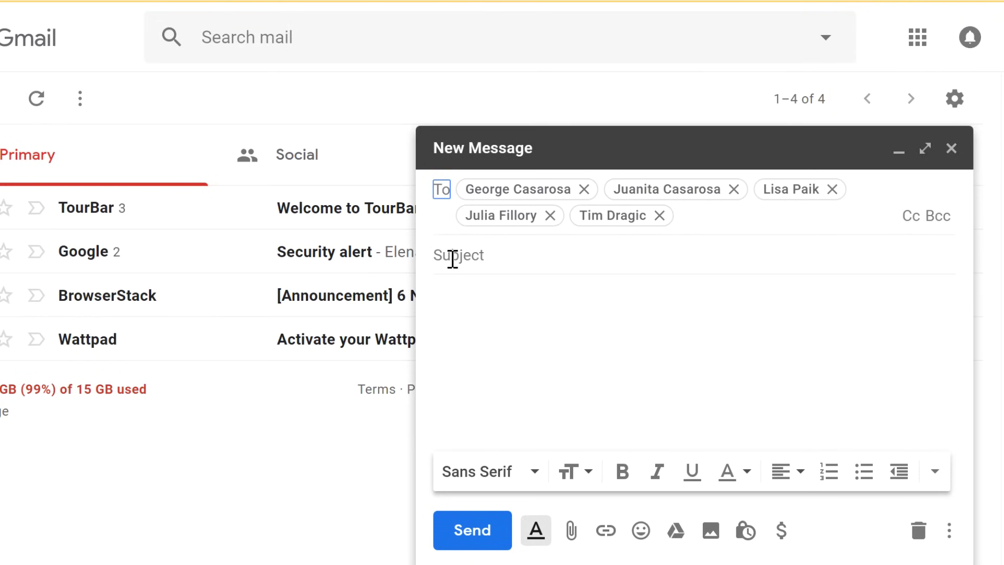
- Enter the subject 'Photography Studio Grand Opening!' and begin the body with 'Hi Everyon'
left_click(450, 256)
type("Photography Studio Grand Opening!")
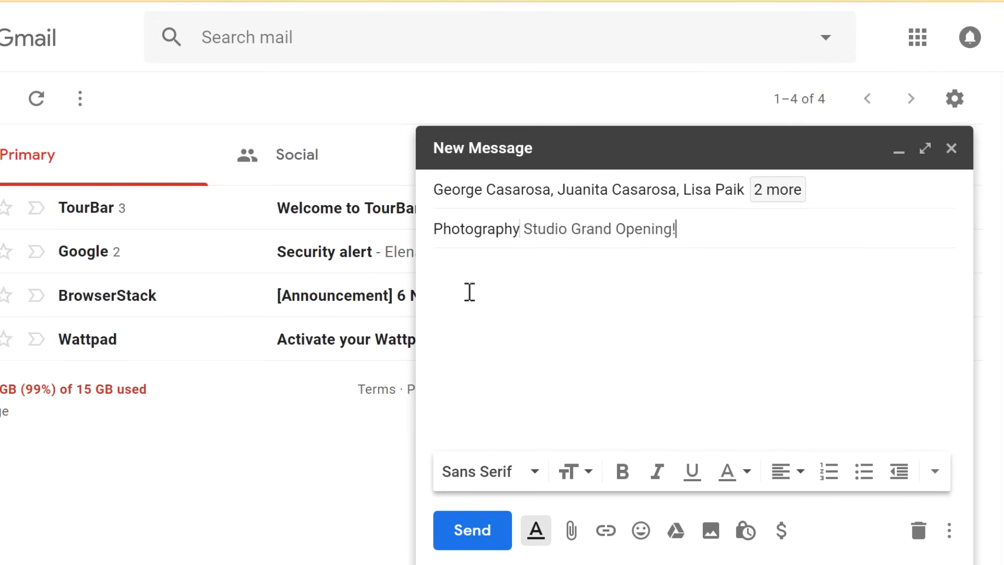
key("Tab")
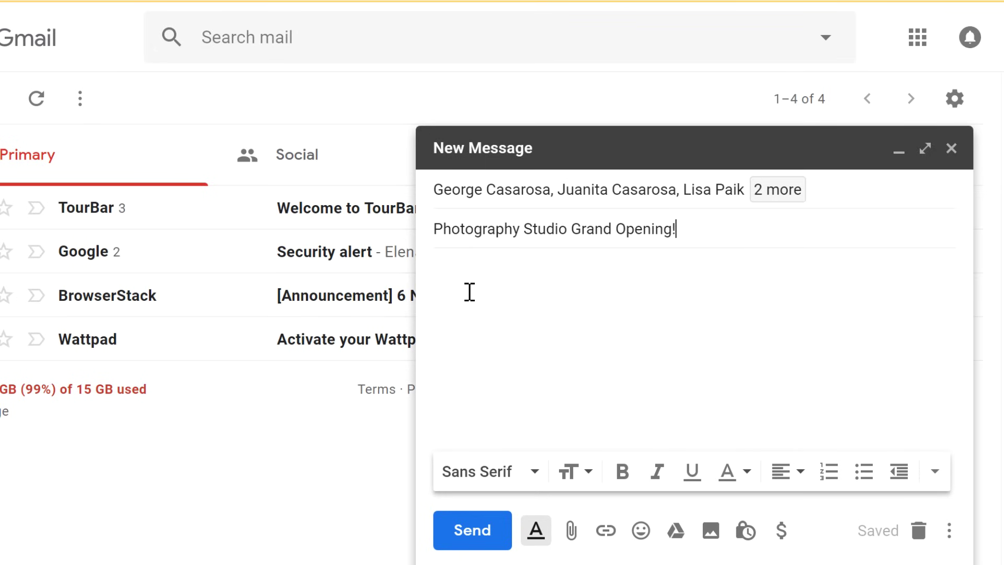
key("Tab")
type("Hi Ev")
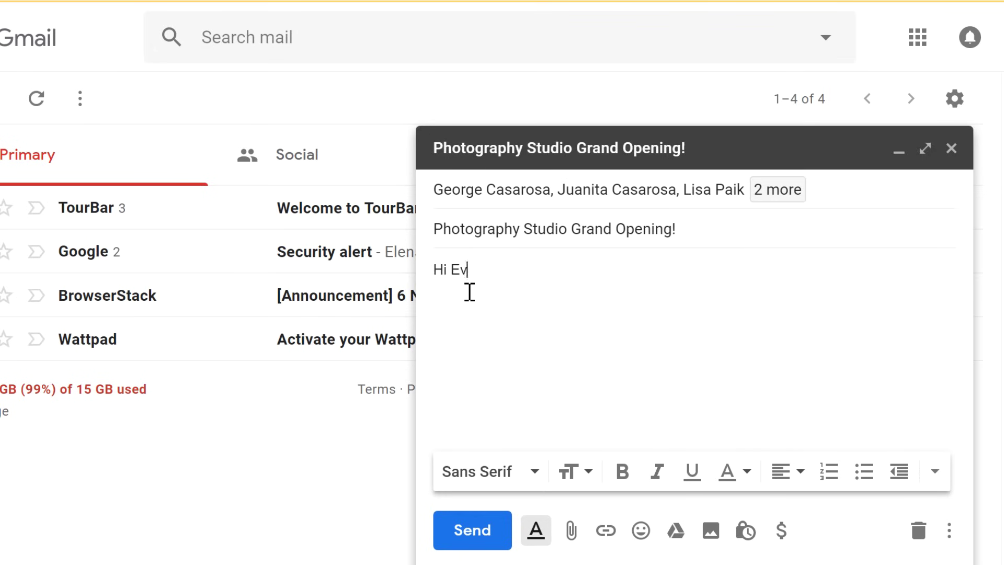
type("eryon")
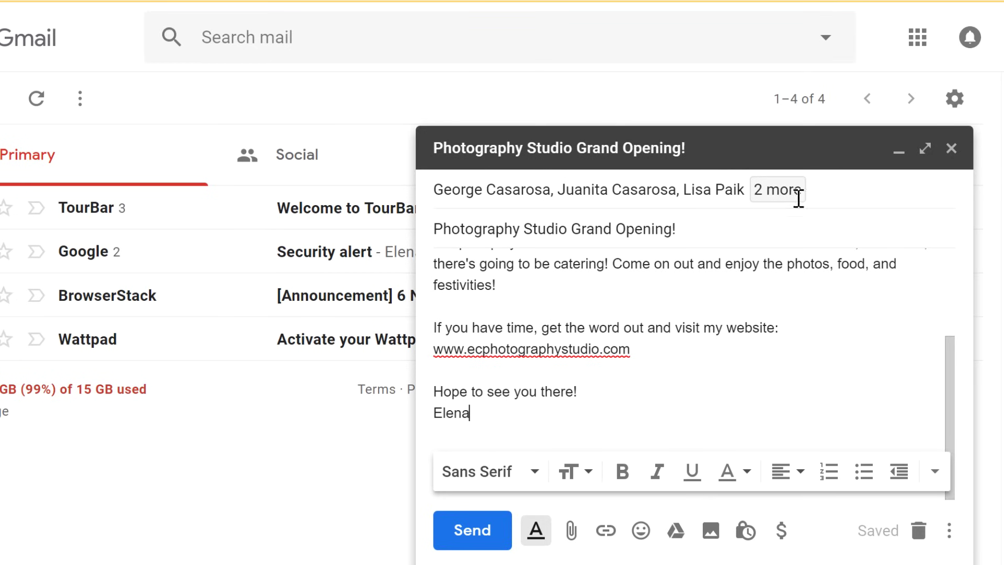
- Expand the recipients line and add empty Cc and Bcc fields
left_click(827, 185)
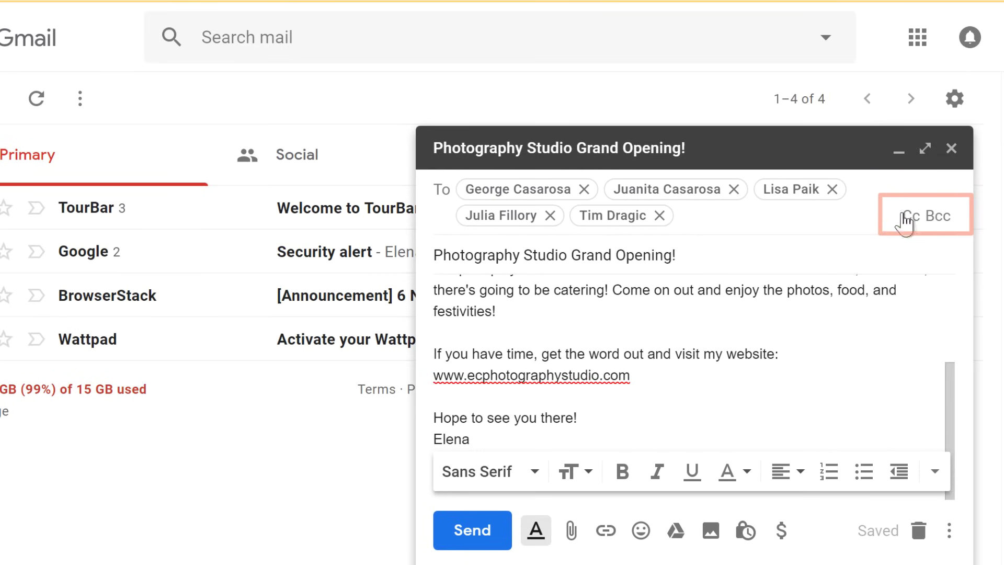
left_click(910, 219)
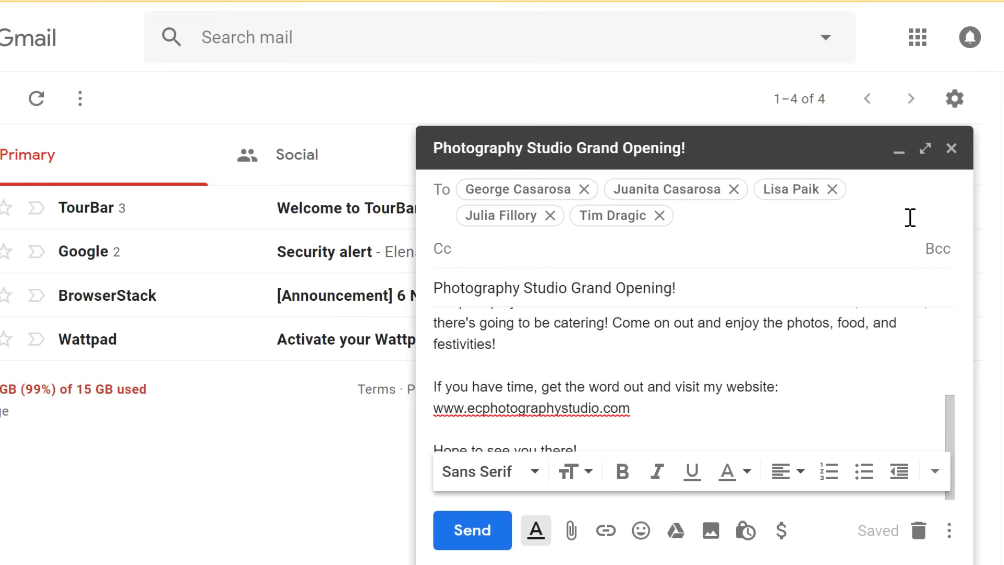
left_click(937, 253)
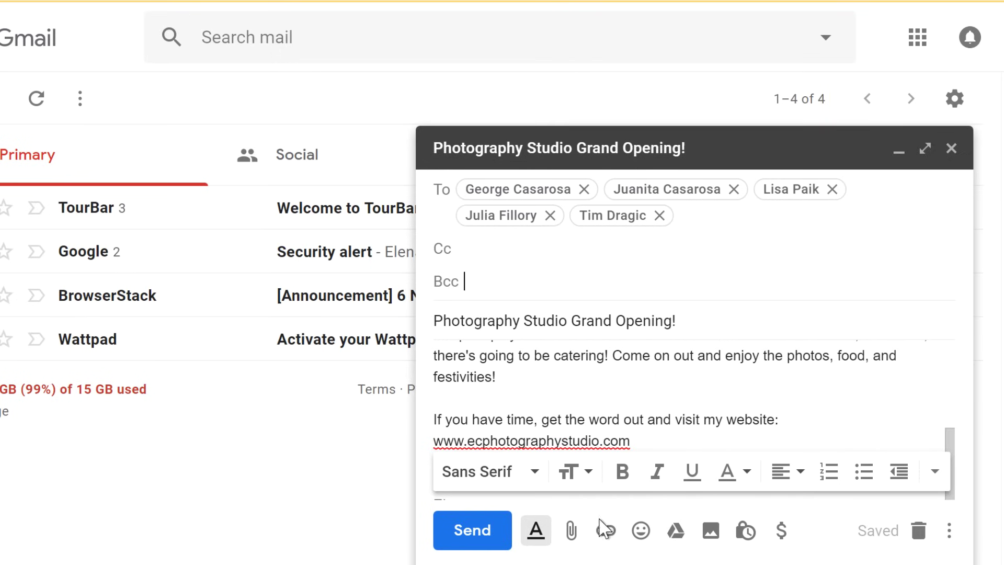
- Attach ECPhotoFlyer.pdf and add 'P.S.: I've attached a flyer in case you'd like to print it!'
left_click(573, 532)
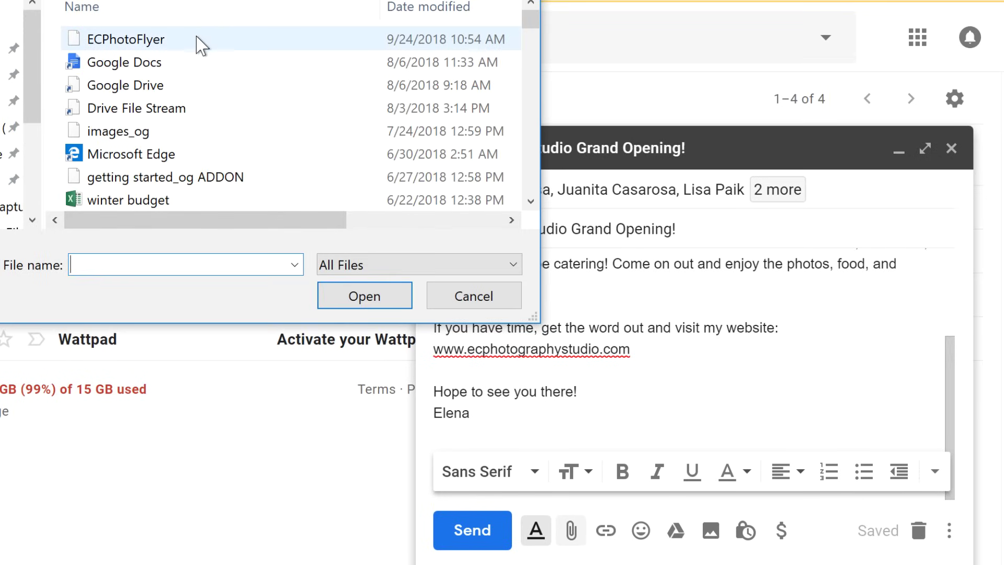
left_click(202, 42)
left_click(343, 304)
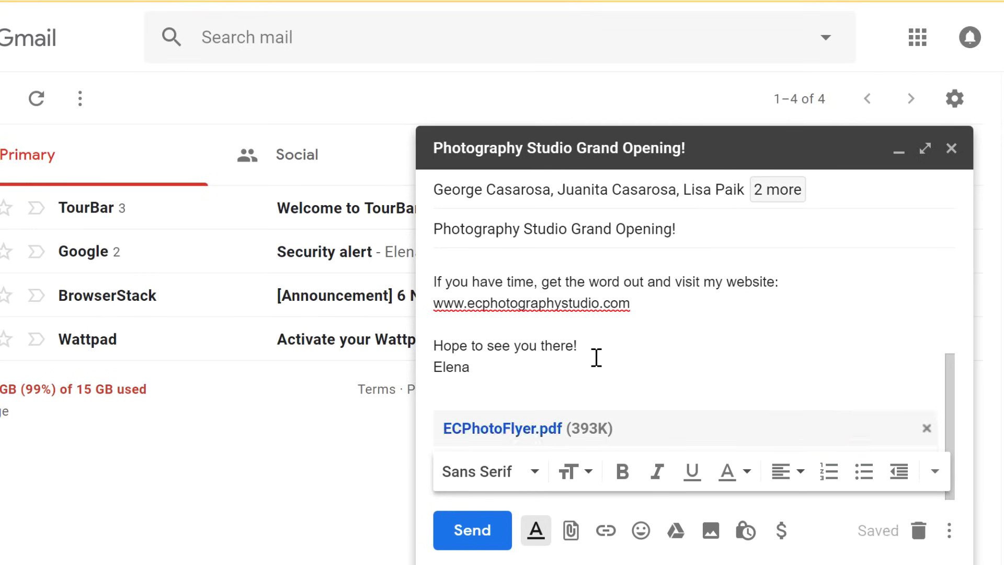
left_click(596, 357)
type("P.S.: I've attached a flyer in case you'd like to print it!")
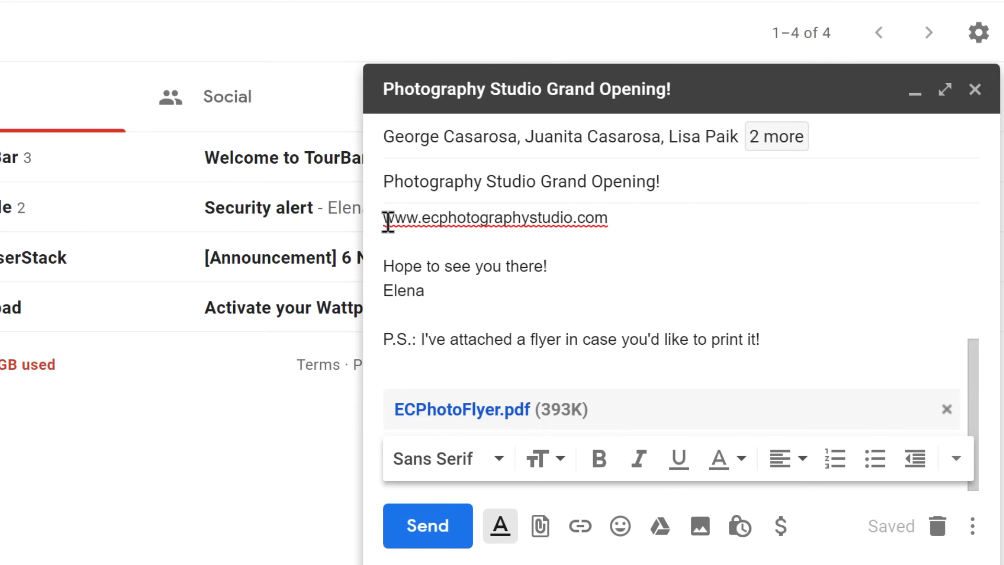
- Change the website link's display text to 'EC Photography'
left_click_drag(386, 218, 608, 220)
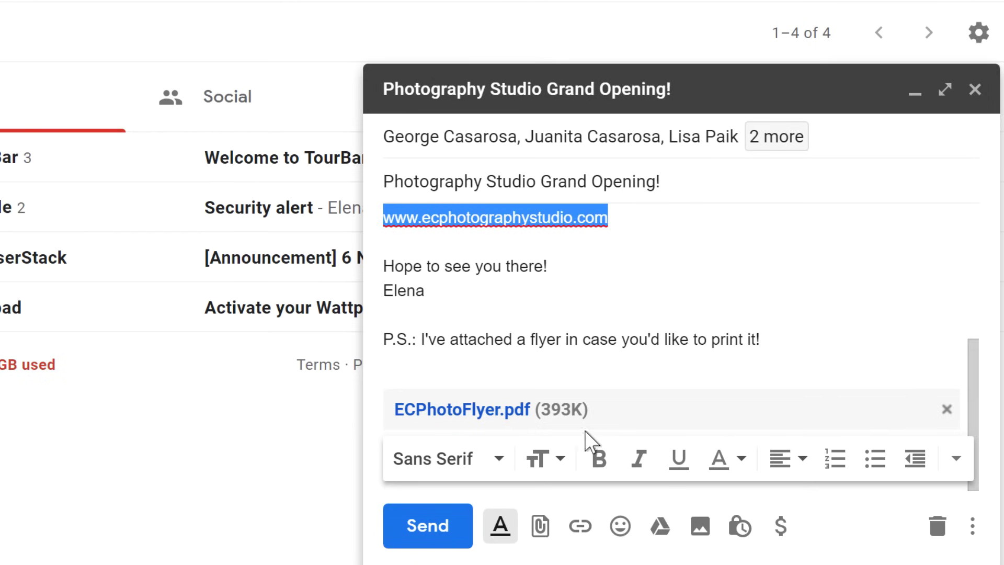
left_click(588, 524)
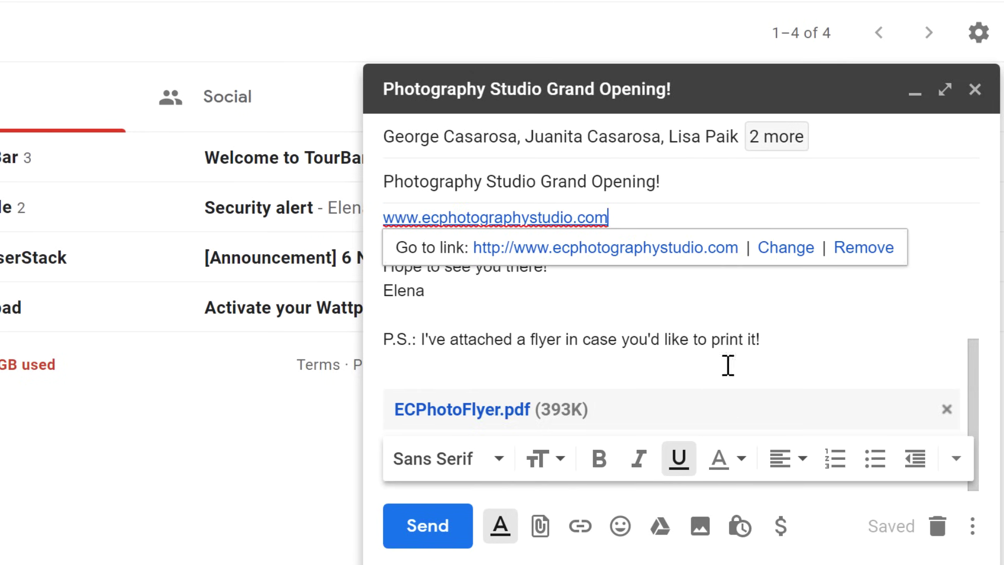
left_click(795, 256)
left_click_drag(424, 153, 173, 179)
type("EC Photography")
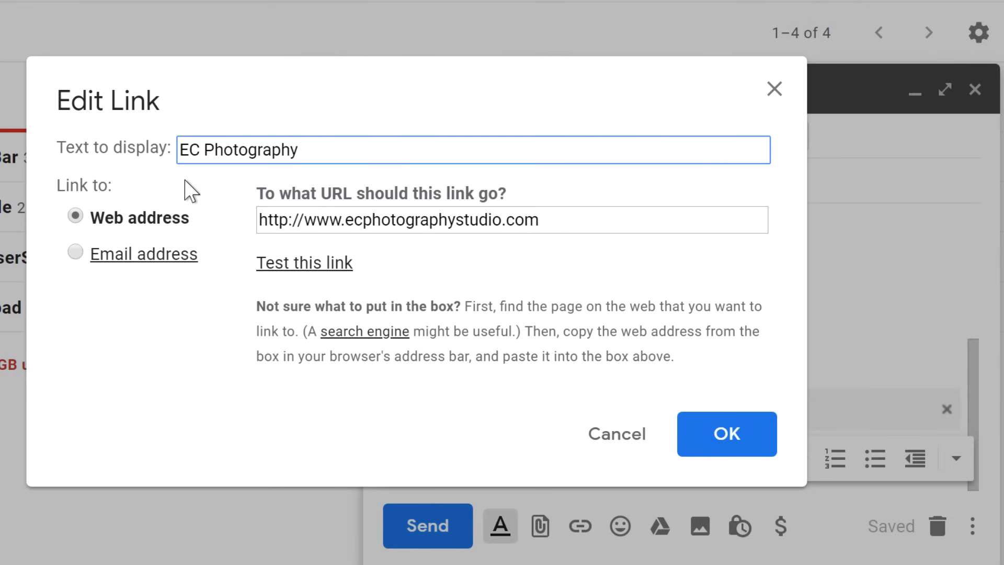
left_click(693, 439)
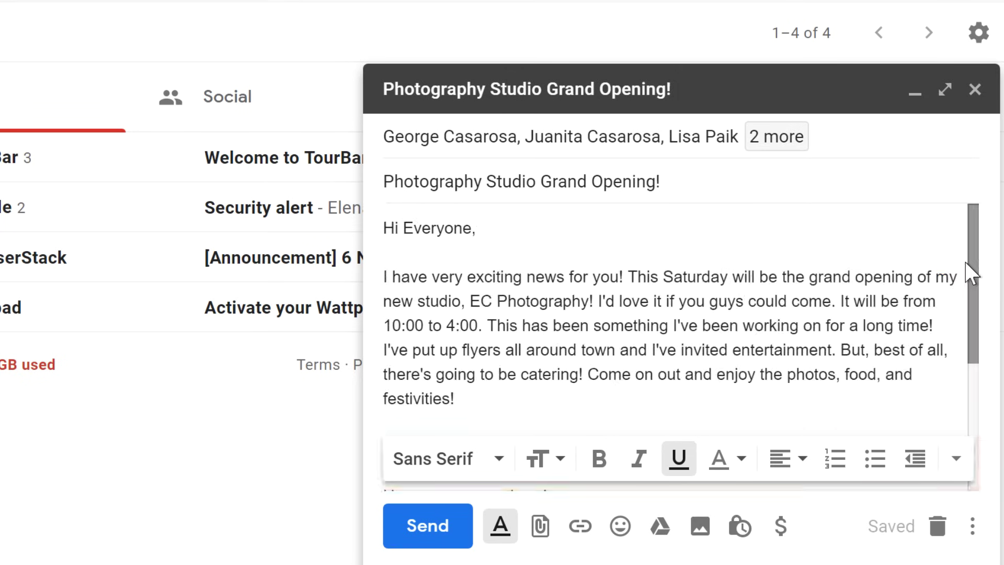
- Color 'It will be from 10:00 to 4:00' green and send the email
left_click_drag(840, 301, 477, 327)
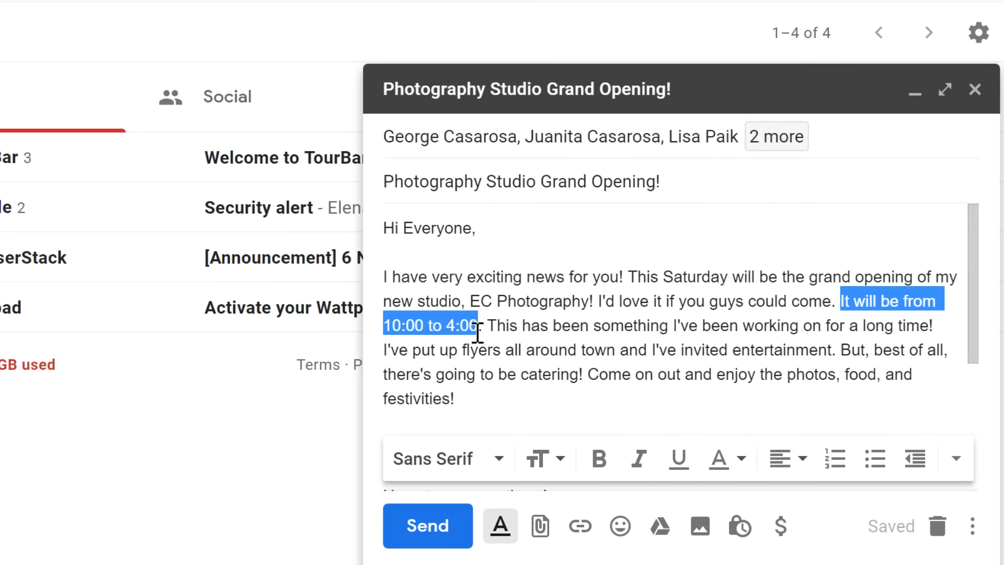
left_click(741, 460)
left_click(630, 377)
left_click(630, 391)
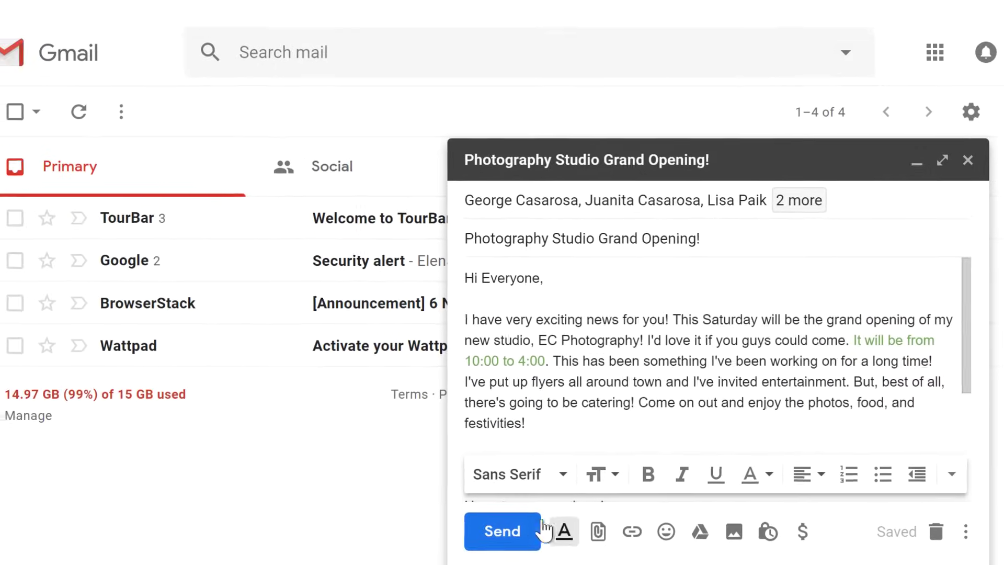
left_click(549, 539)
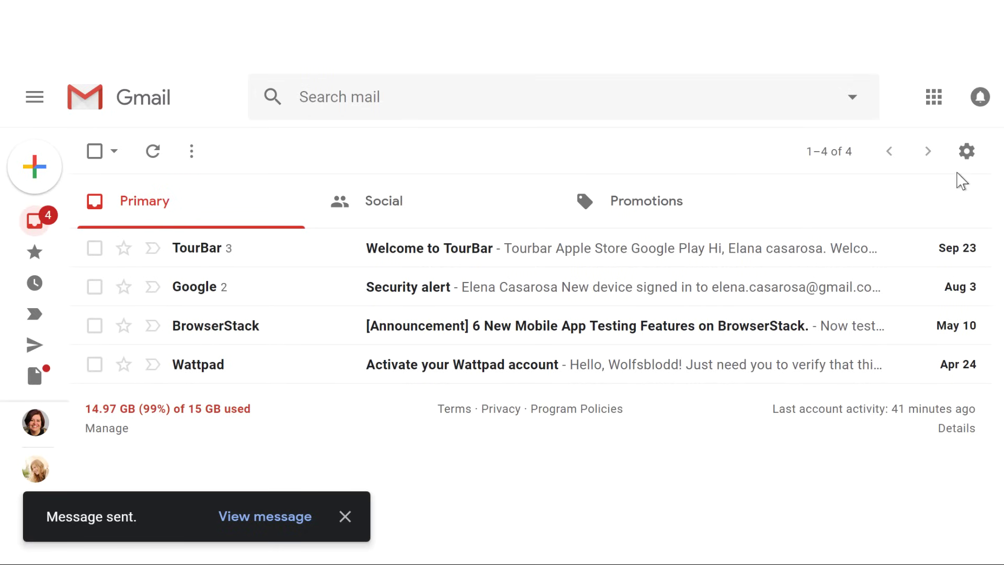
- In Settings, write a signature with the sender's name plus pasted studio details, and save it
left_click(966, 153)
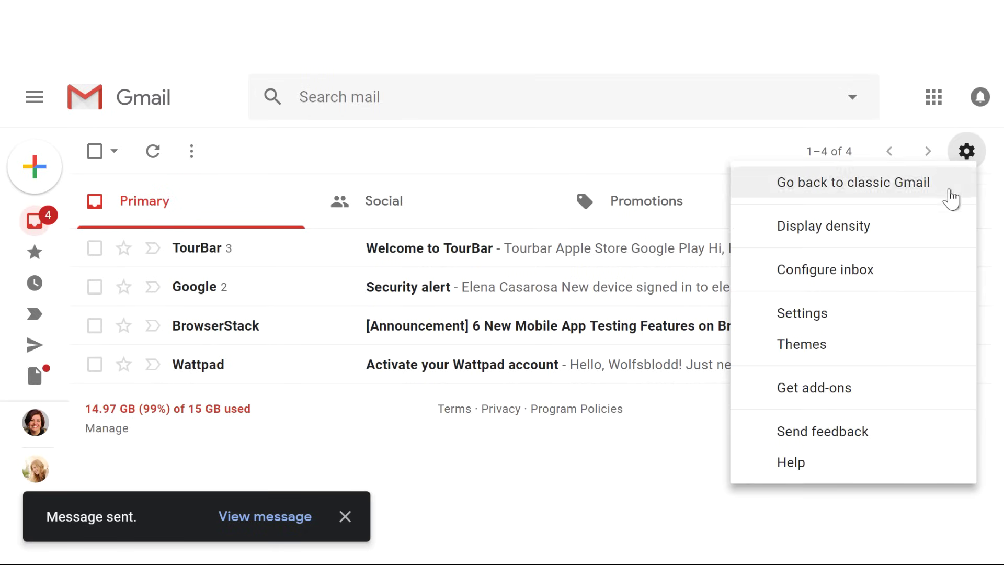
left_click(830, 315)
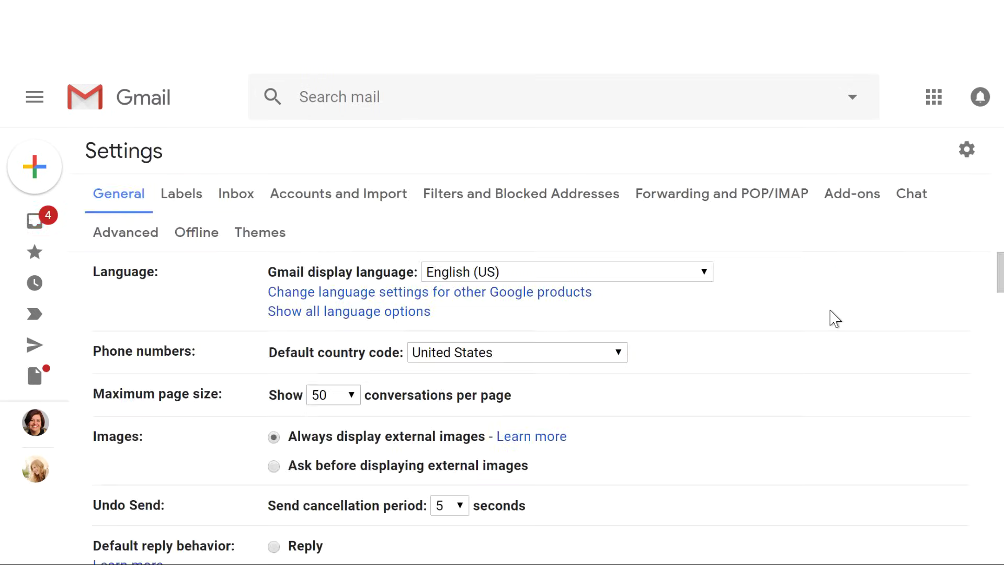
left_click_drag(999, 268, 1000, 470)
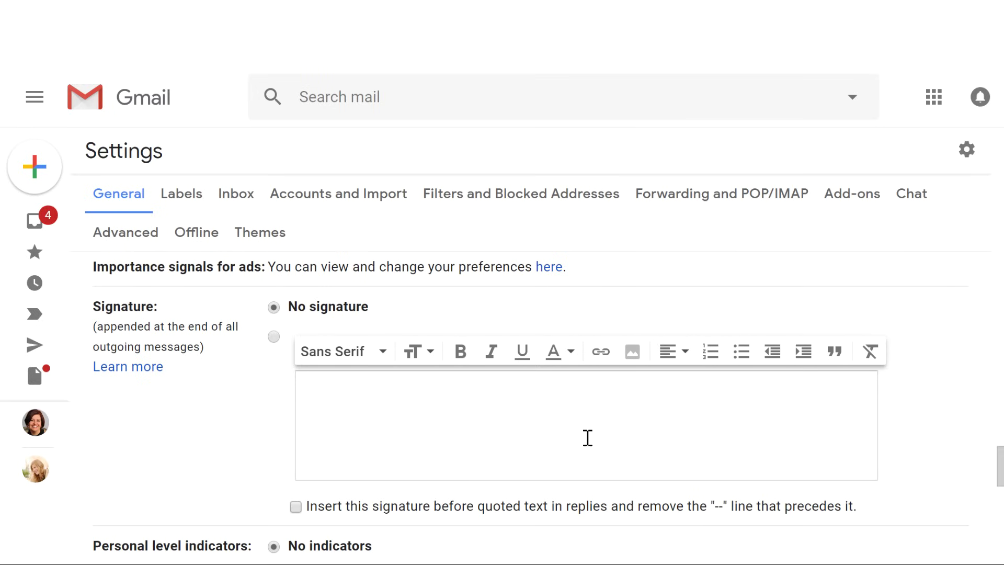
left_click(327, 399)
type("E")
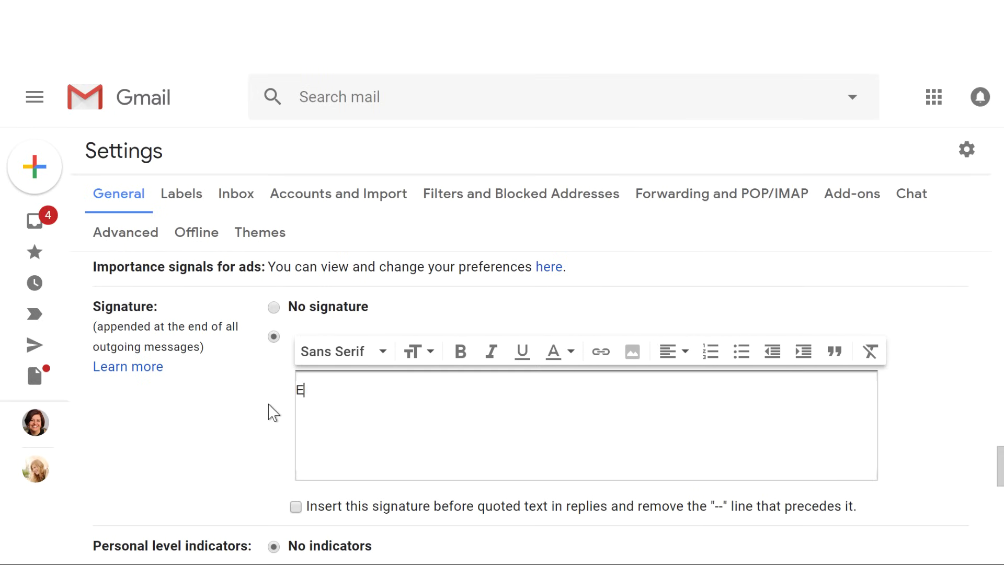
type("lena Casarosa")
key("Return")
key("ctrl+v")
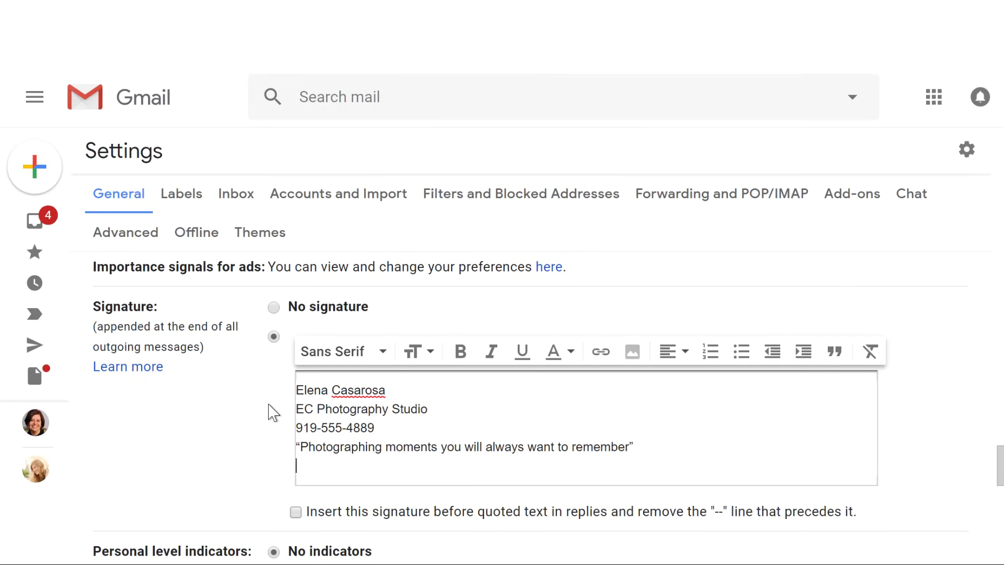
left_click_drag(1000, 463, 999, 544)
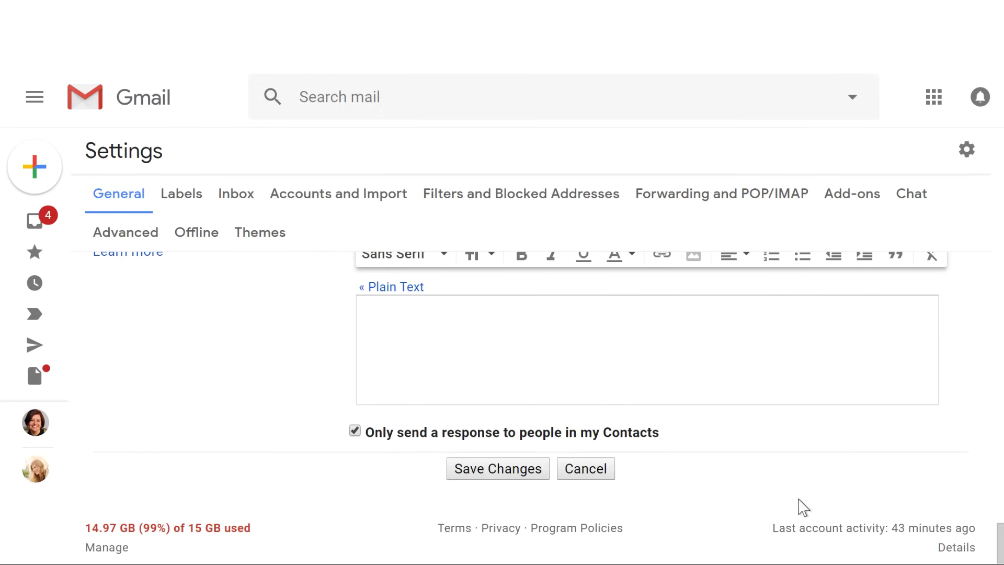
left_click(539, 473)
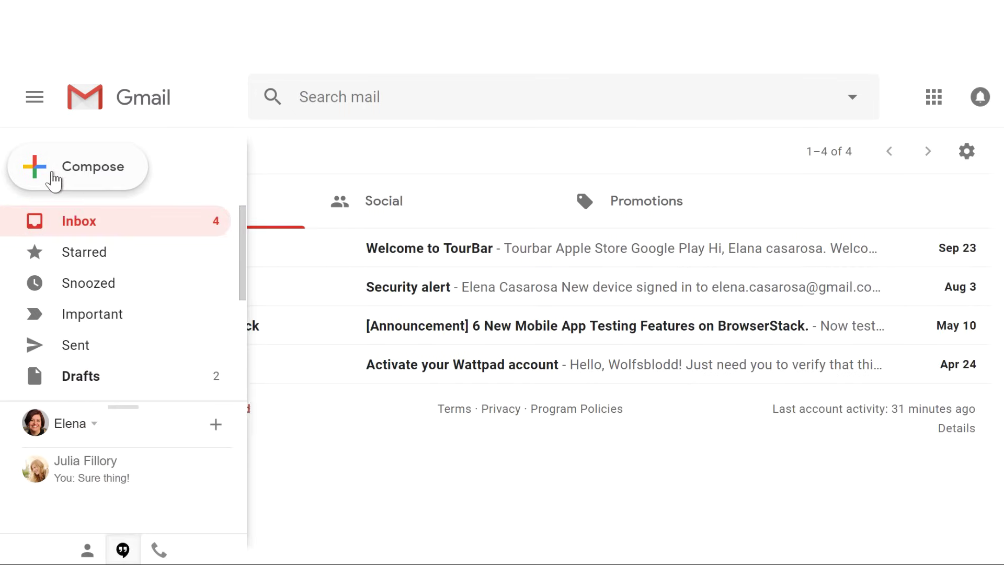
- Open a new message to confirm the studio signature is inserted automatically
left_click(53, 180)
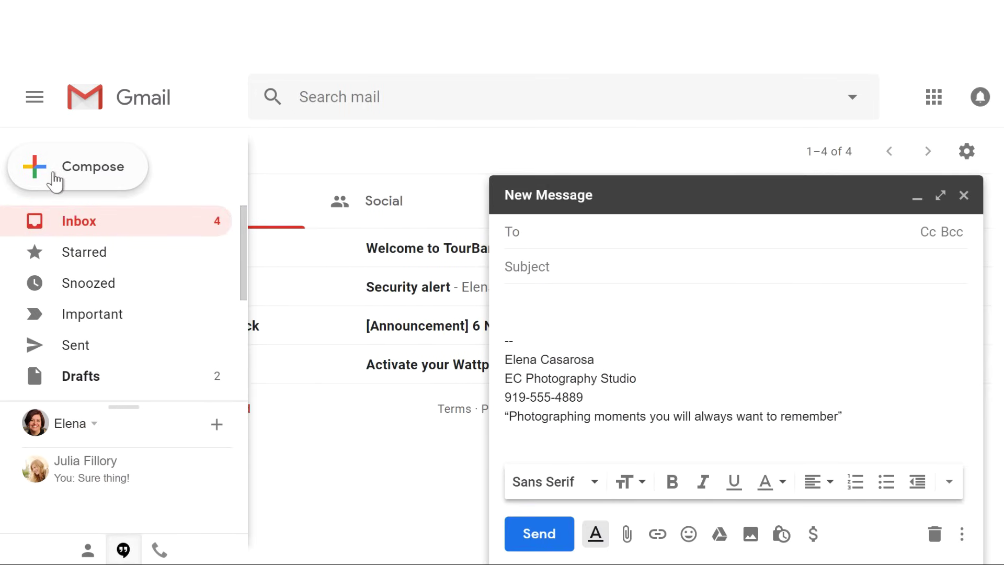